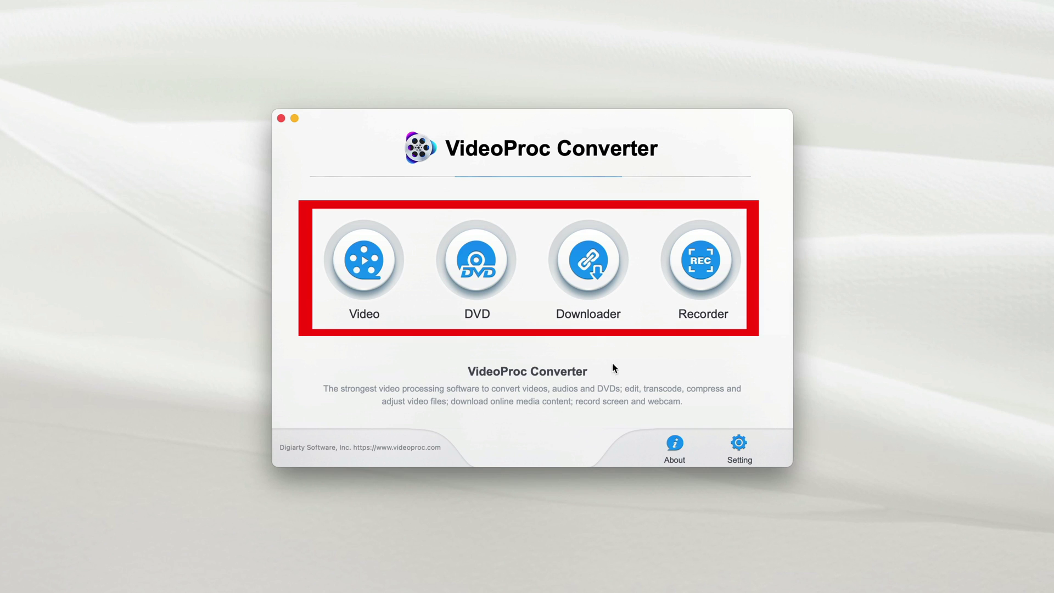
Step: Open the DVD converter and select the newly mounted 8K Animals 2 disc on the desktop
left_click(464, 267)
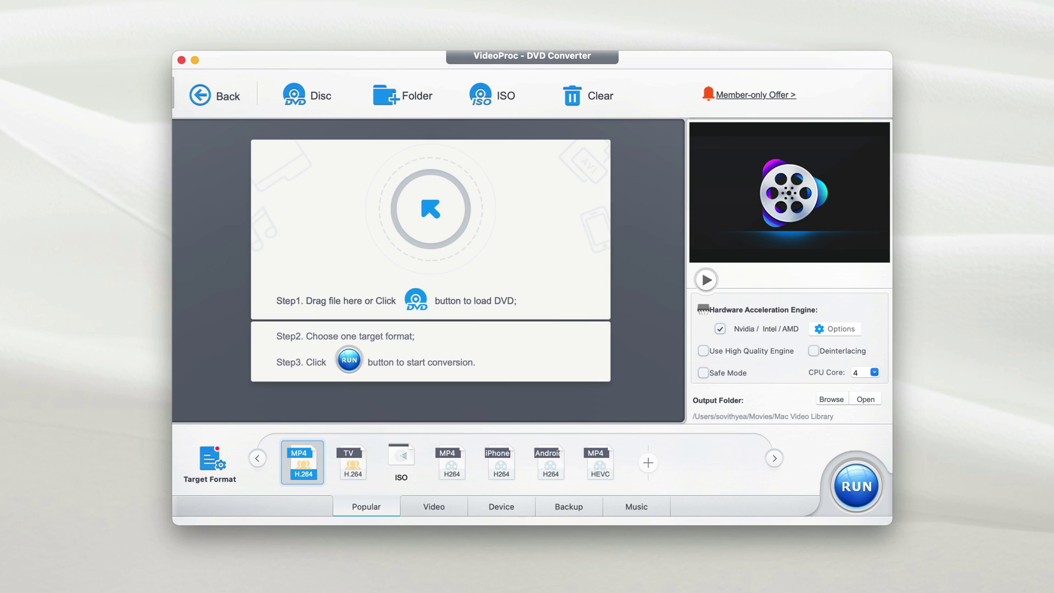
left_click(945, 362)
left_click(968, 329)
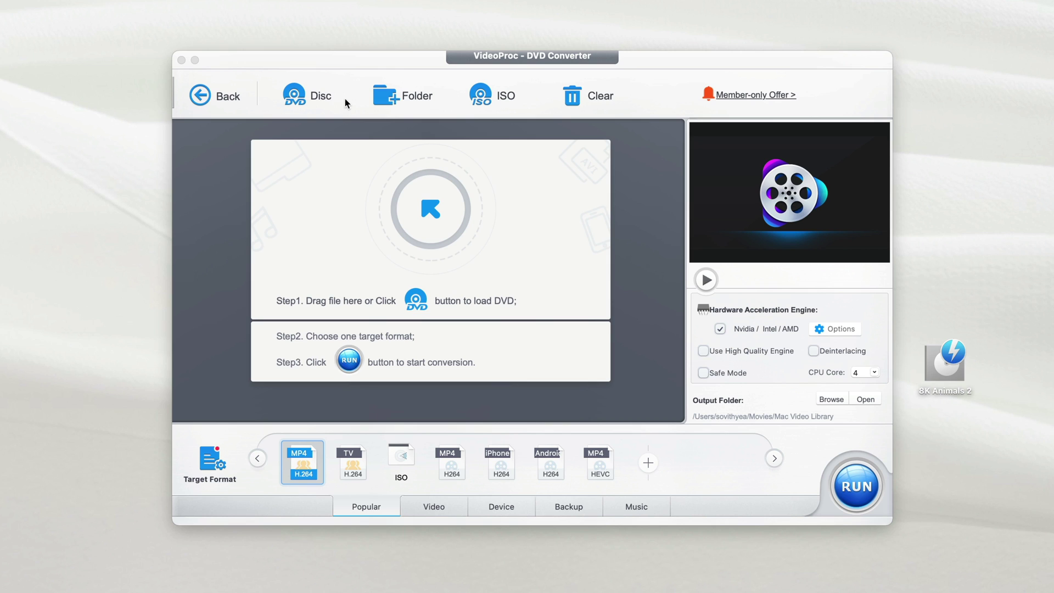
Step: Load 8K Animals 2 as the source disc so its 00:40:06 main title is detected
left_click(318, 96)
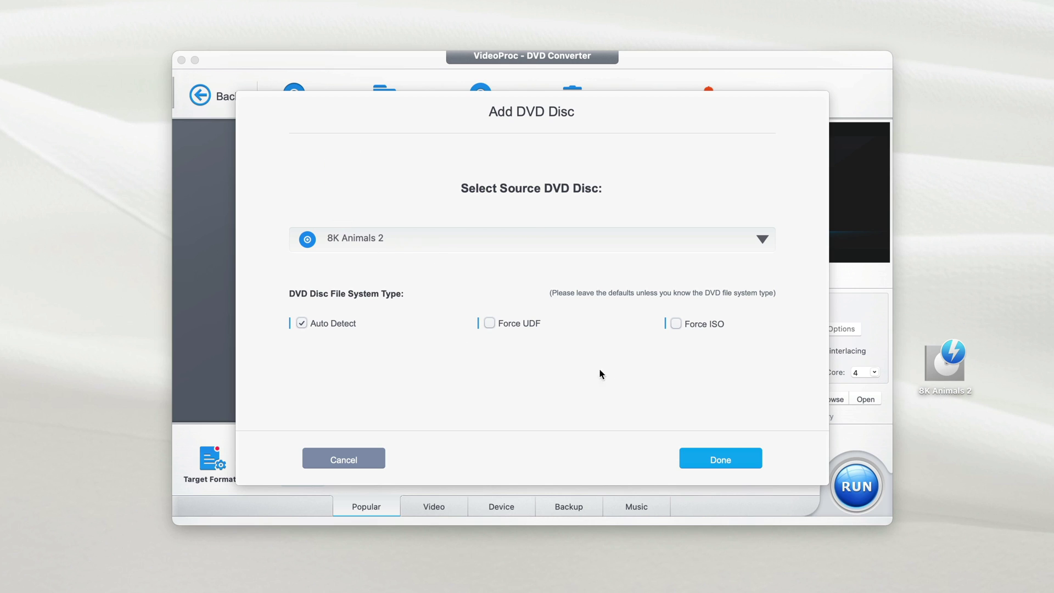
left_click(707, 456)
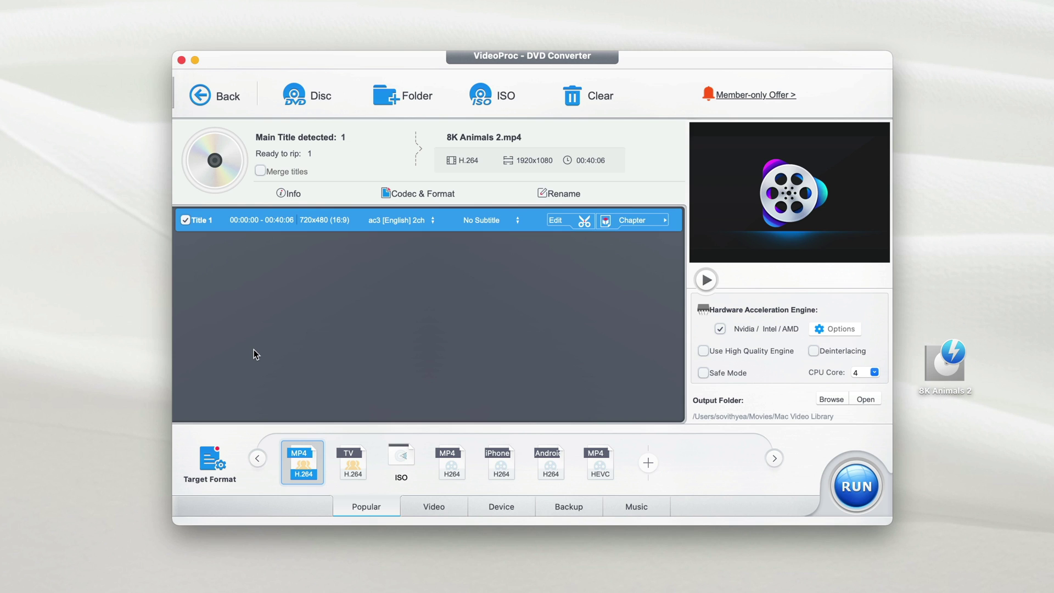
Step: Choose General Profiles > MP4 Video (H264) as the target format
left_click(208, 463)
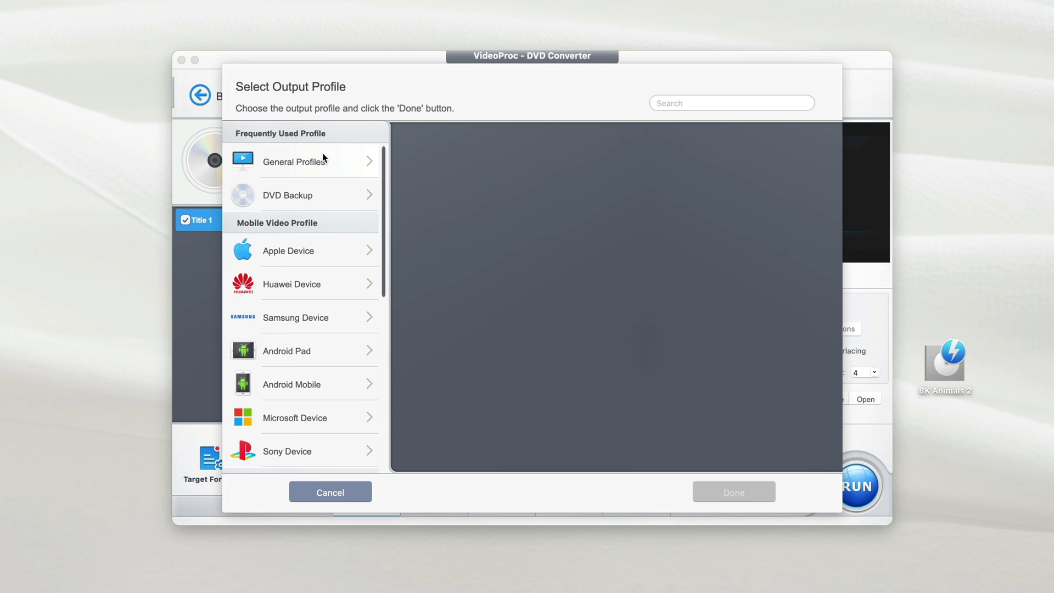
left_click(333, 162)
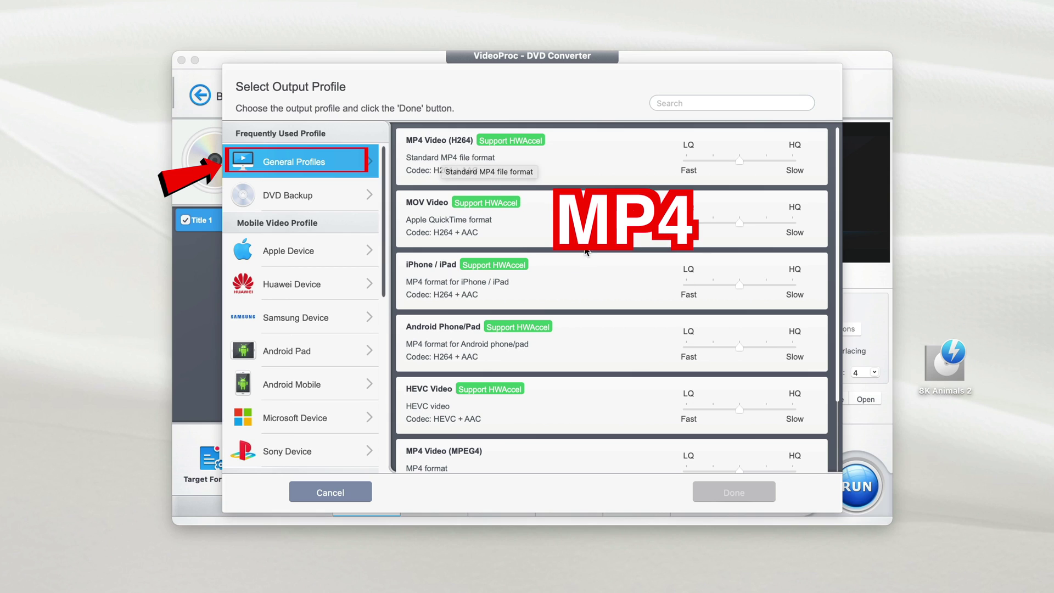
scroll(508, 304, "down", 2)
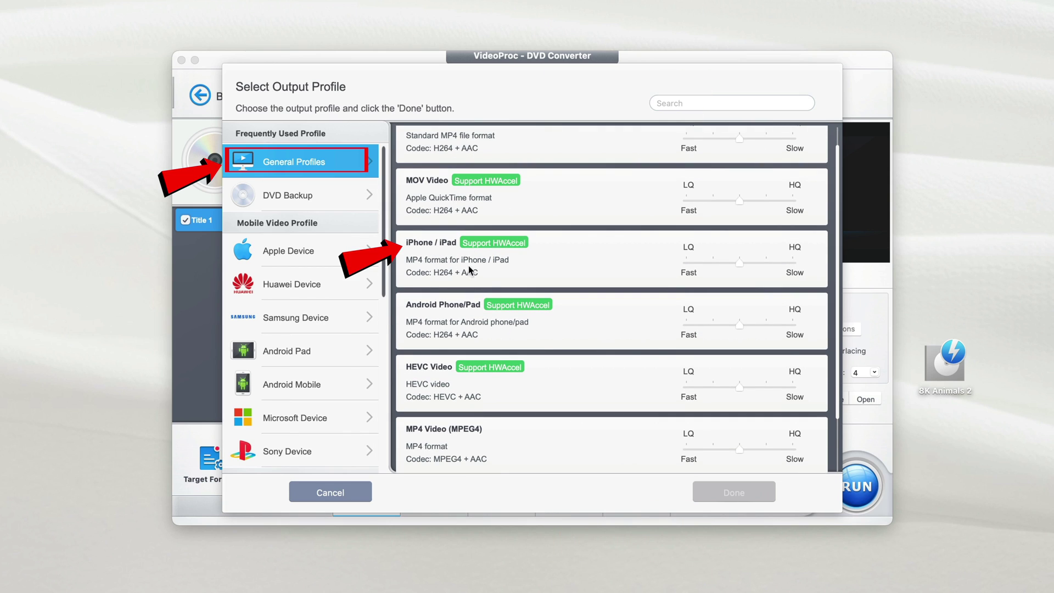
scroll(572, 339, "down", 3)
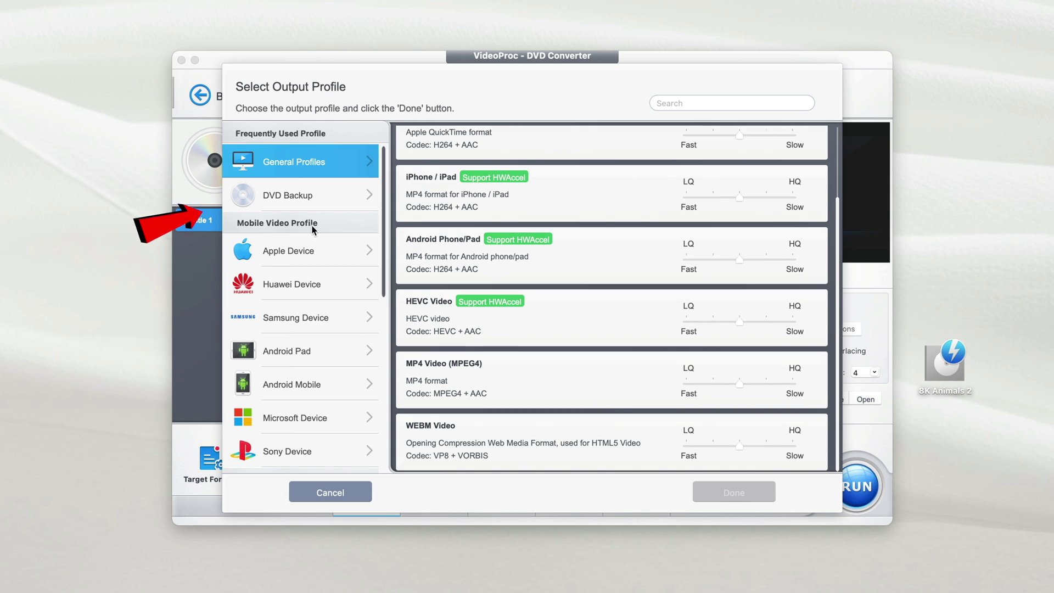
left_click(317, 197)
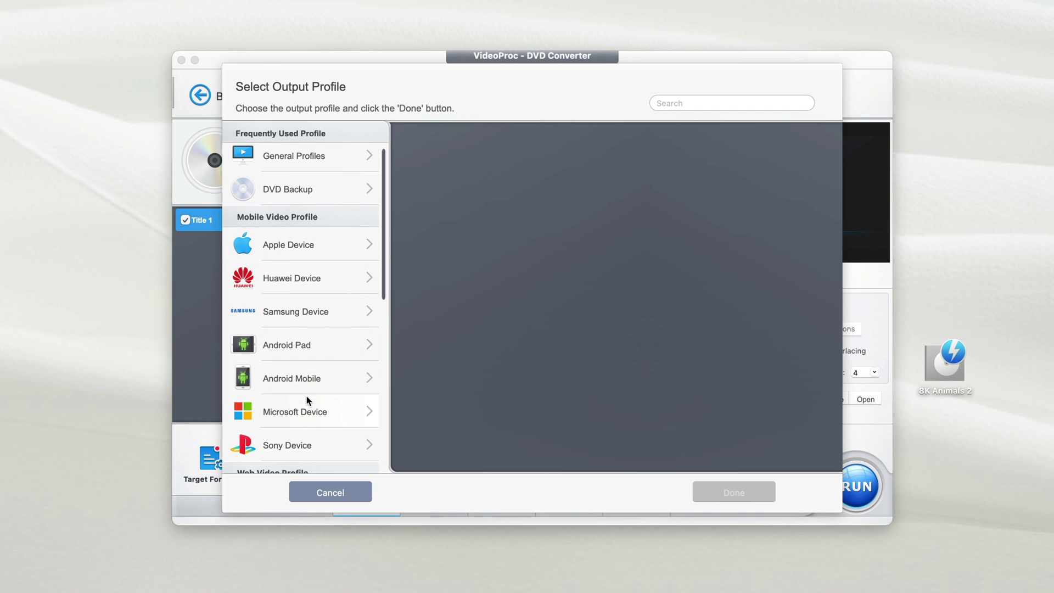
scroll(307, 398, "down", 3)
scroll(286, 413, "down", 2)
scroll(330, 275, "up", 6)
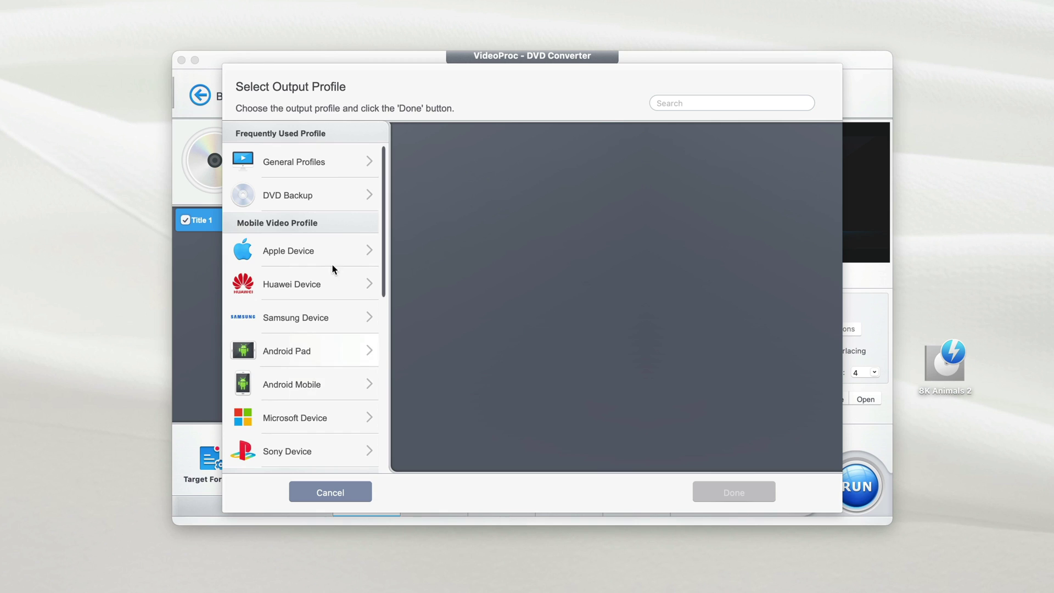
left_click(325, 163)
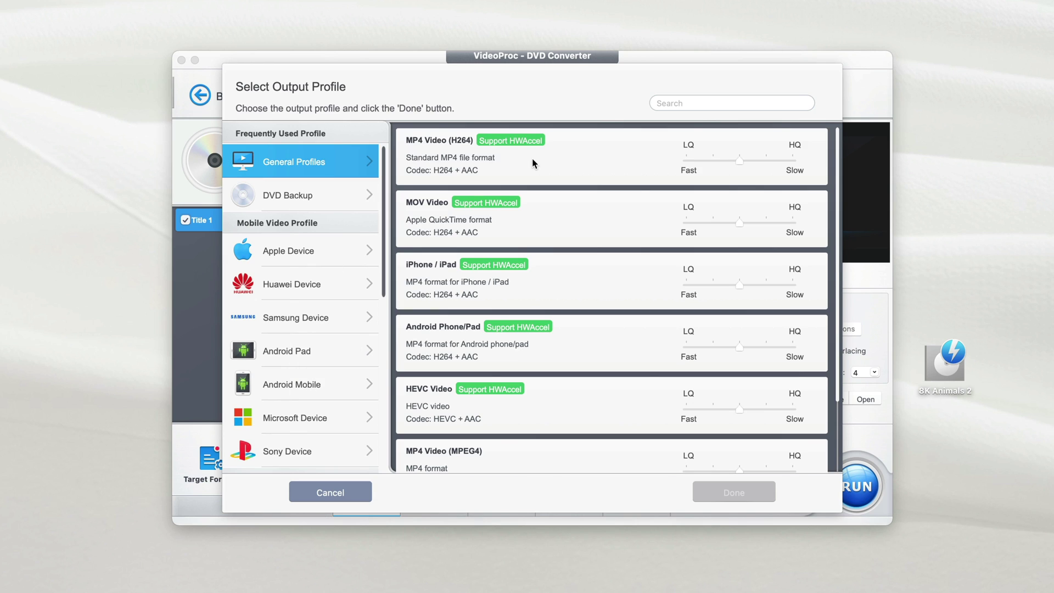
left_click(558, 163)
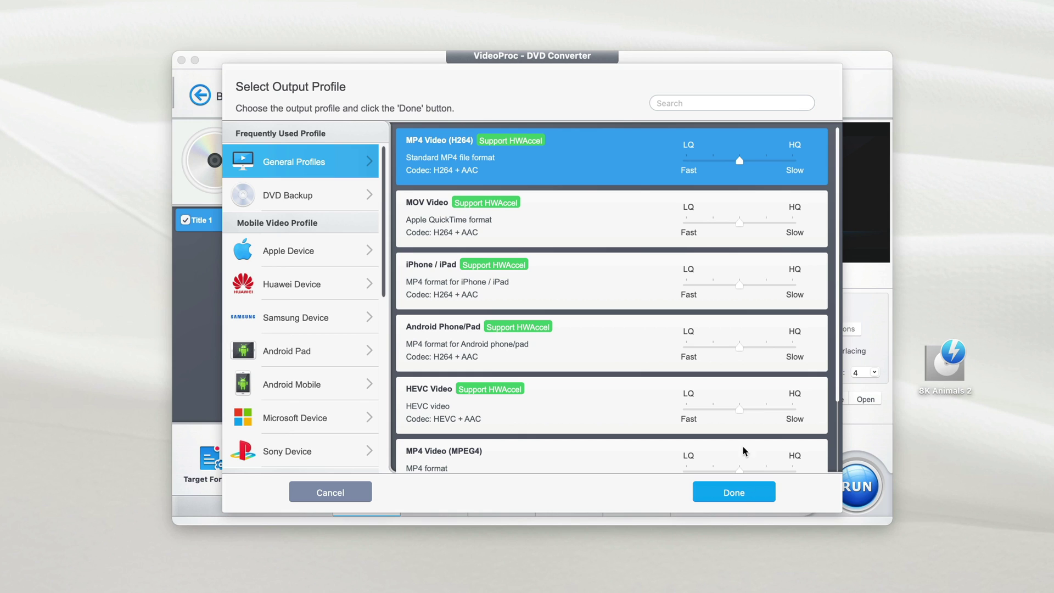
left_click(735, 493)
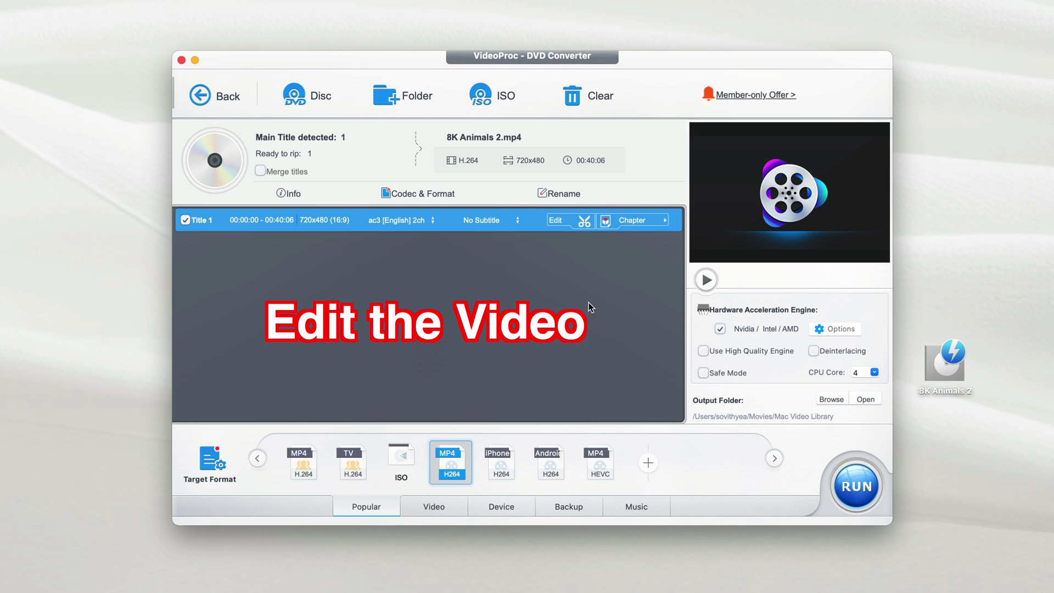
left_click(573, 220)
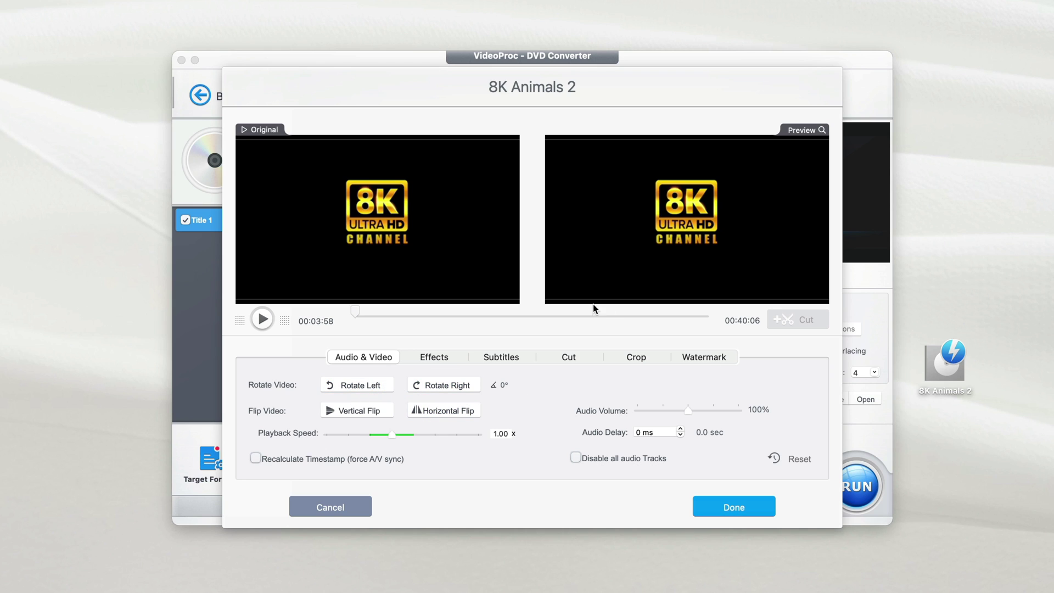
left_click(733, 505)
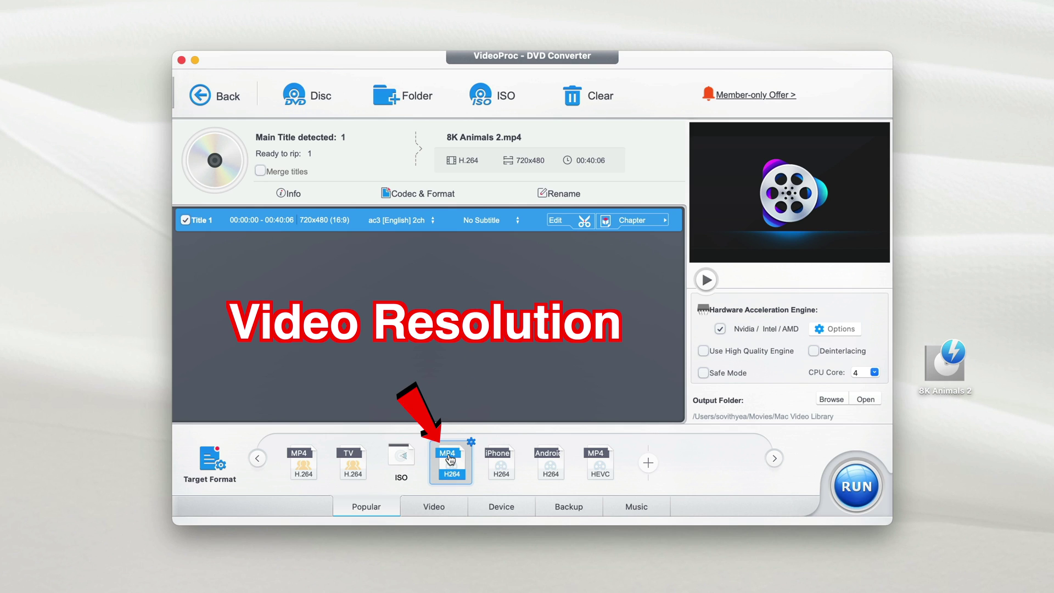
Step: Drag the MP4 H264 profile's quality slider to its highest setting, Very High (CRF 8)
mouse_move(450, 458)
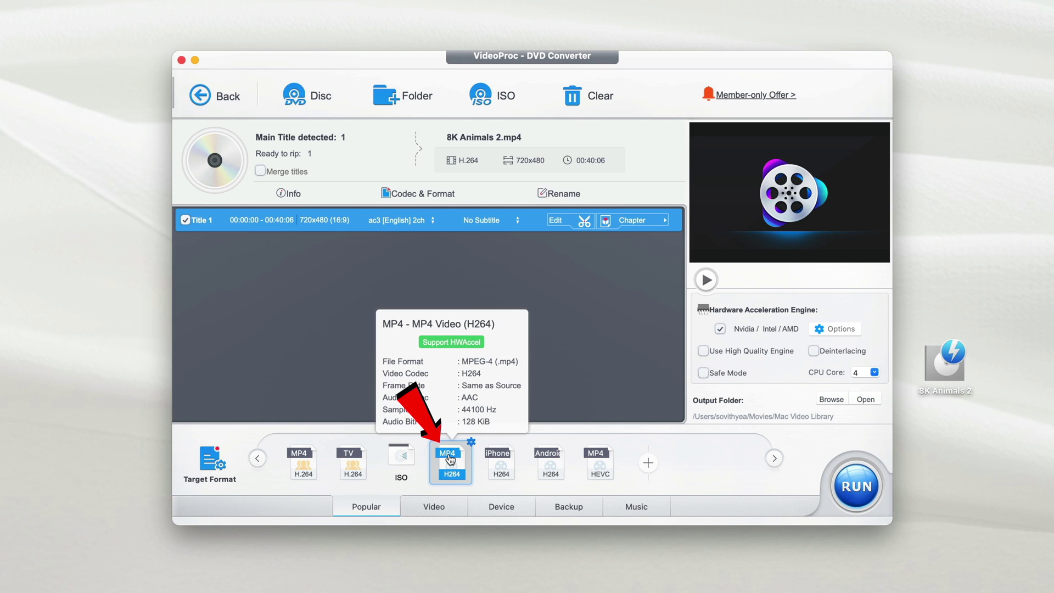
left_click(472, 442)
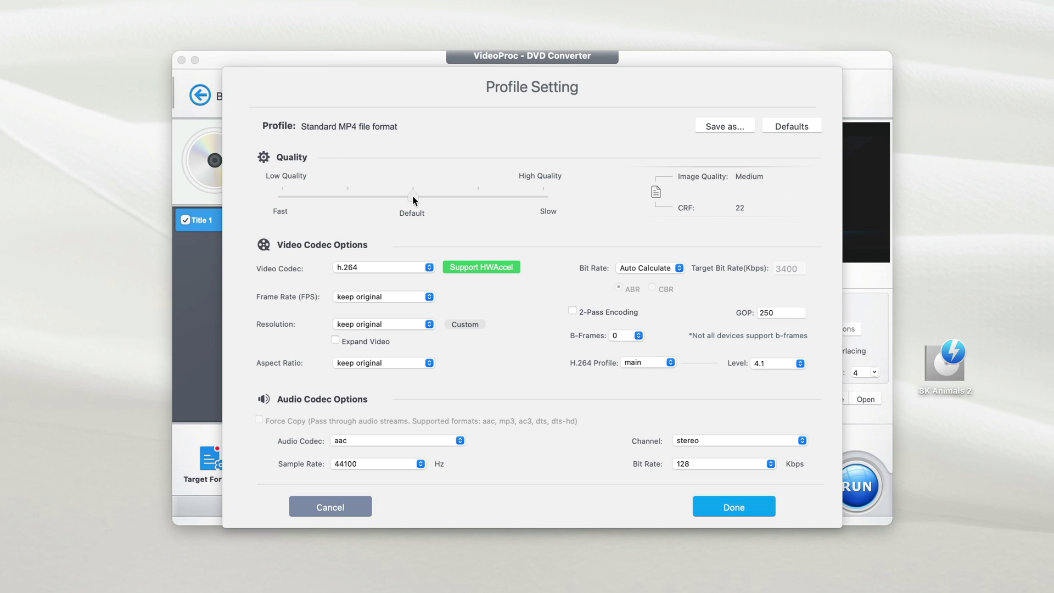
left_click_drag(419, 198, 571, 201)
left_click(717, 507)
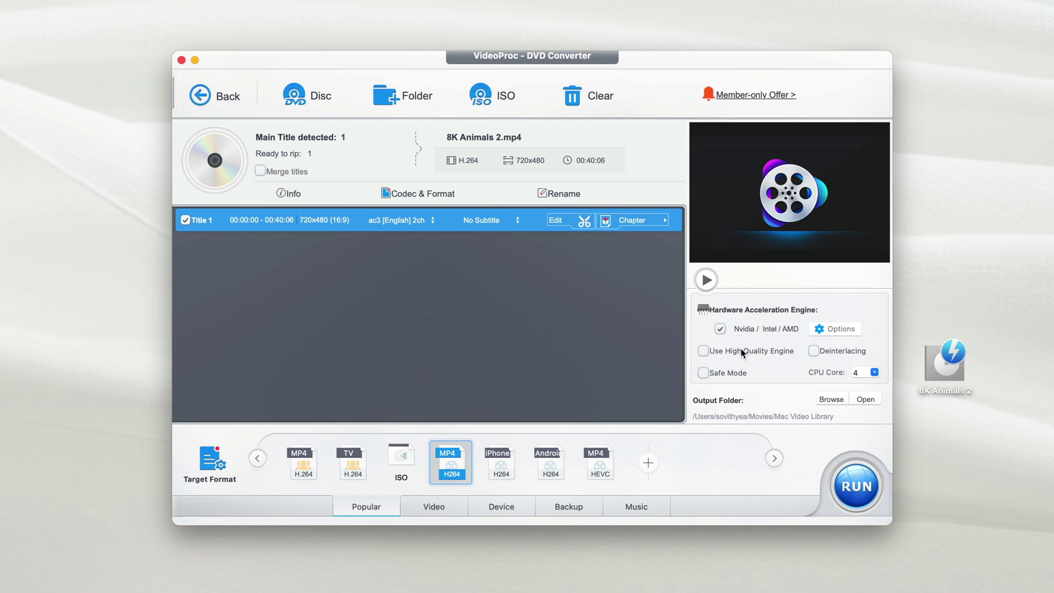
Step: Tick Use High Quality Engine and change the output folder from Mac Video Library to Desktop
left_click(704, 352)
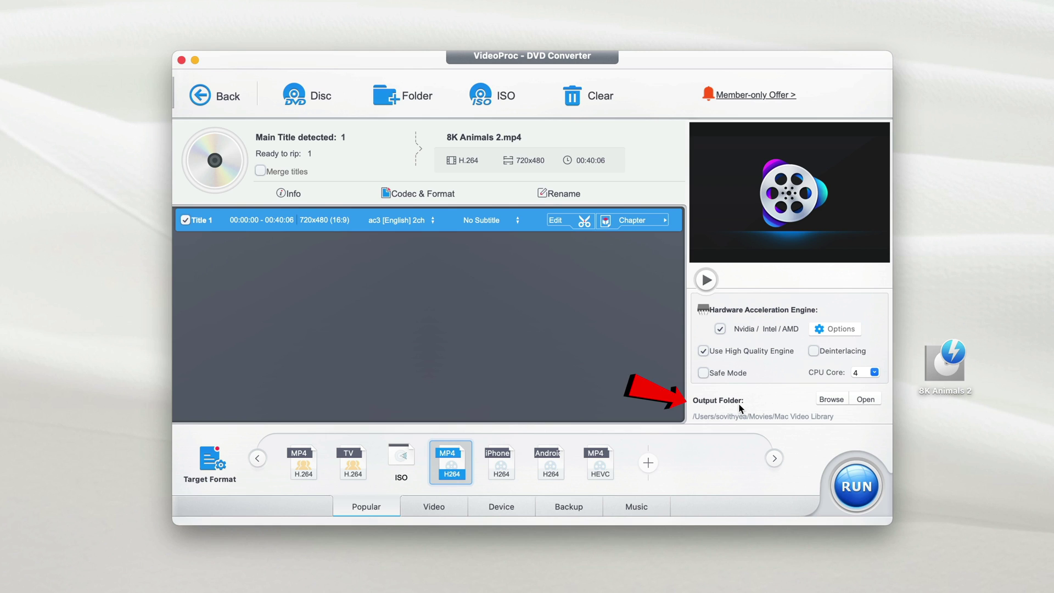
left_click(831, 399)
scroll(305, 248, "down", 5)
left_click(299, 220)
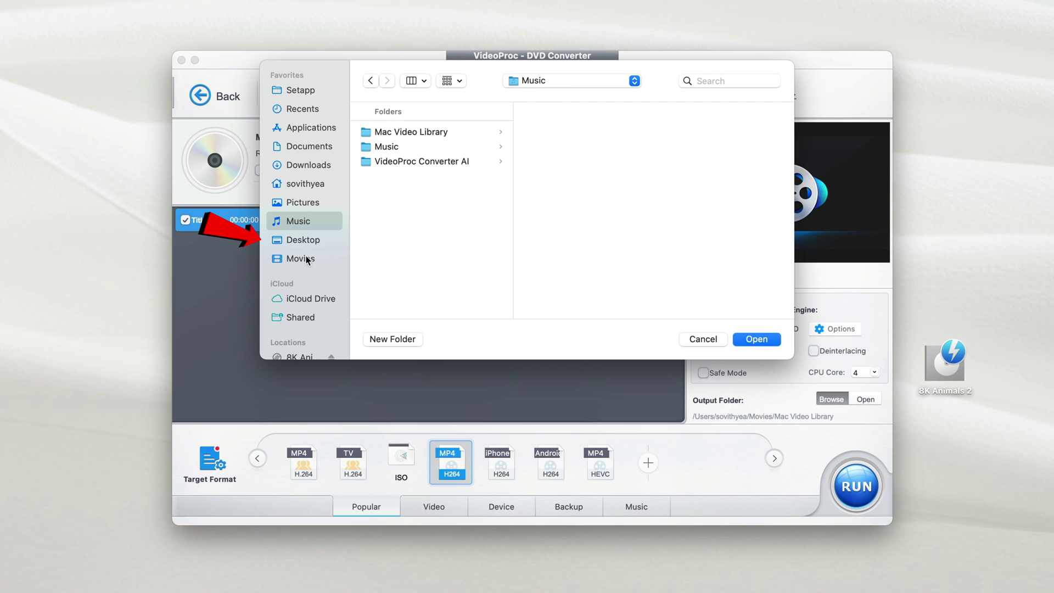
left_click(307, 241)
left_click(757, 339)
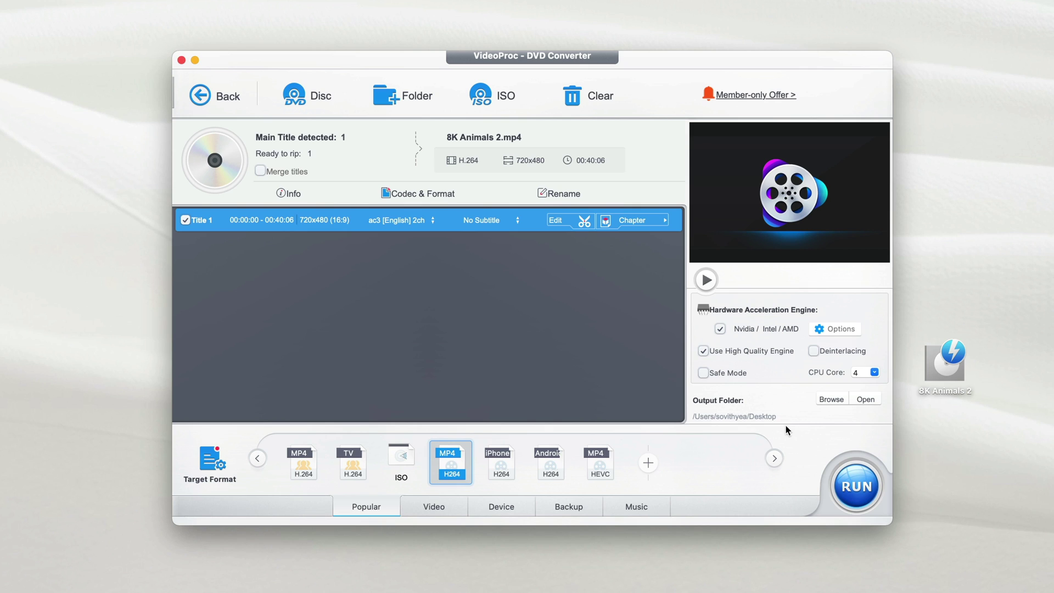
Step: Run the conversion to produce 8K Animals 2_T1.mp4 on the Desktop
left_click(853, 485)
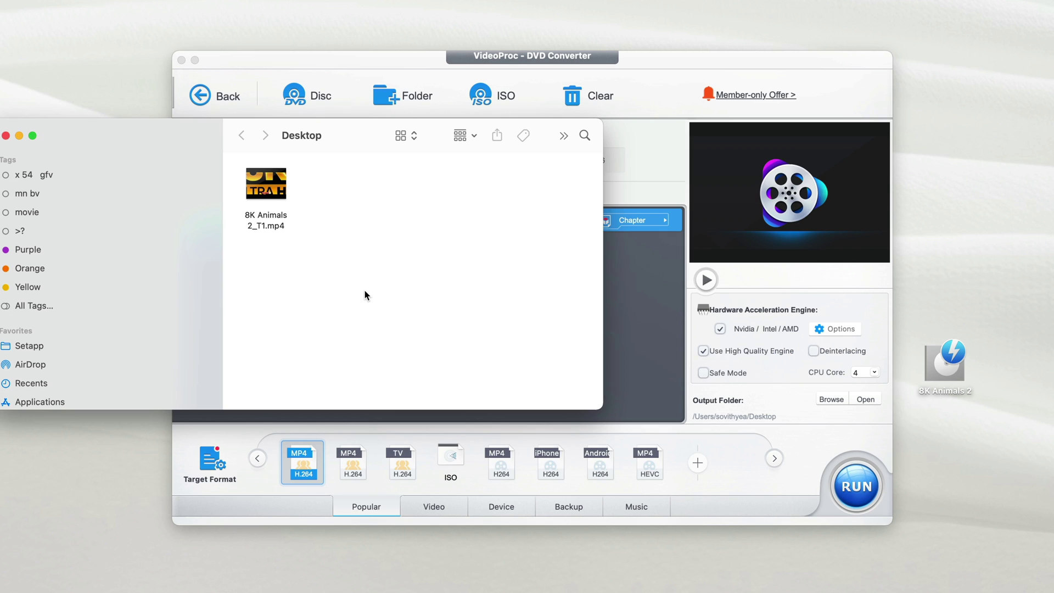
left_click(263, 181)
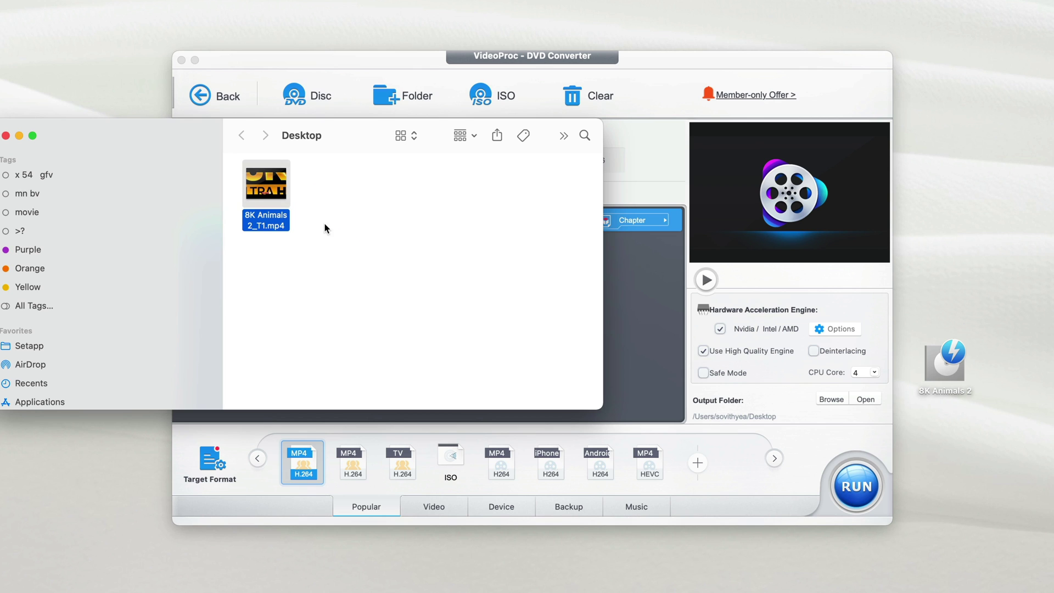
key("space")
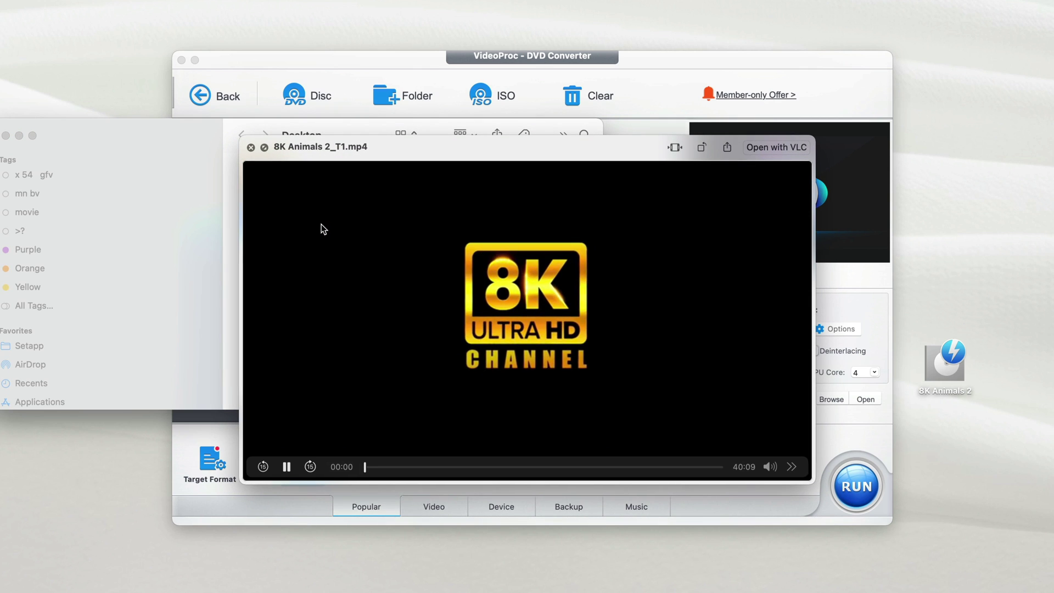
left_click_drag(390, 466, 437, 468)
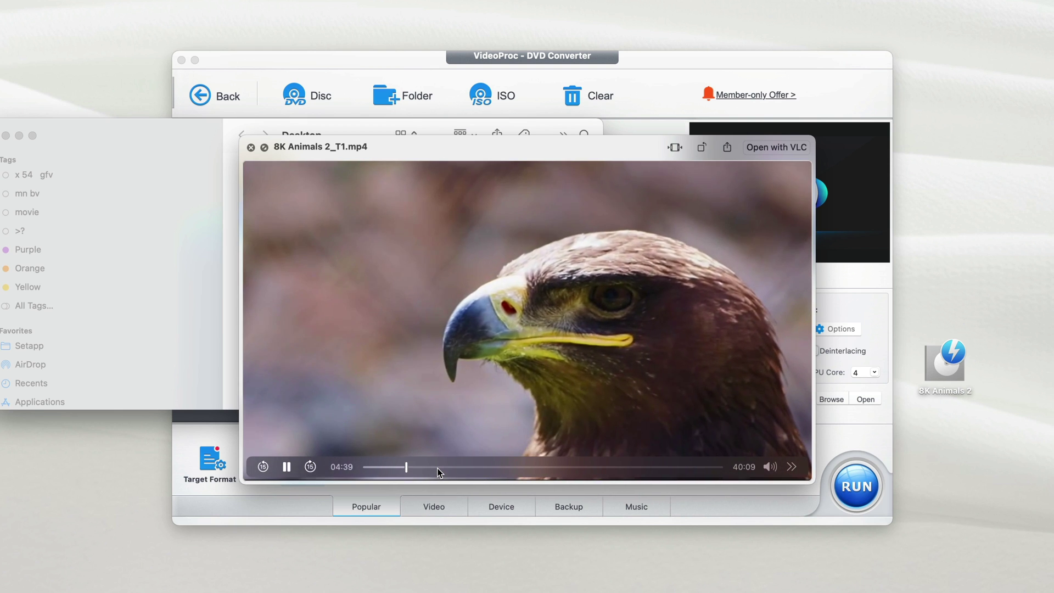
left_click(485, 467)
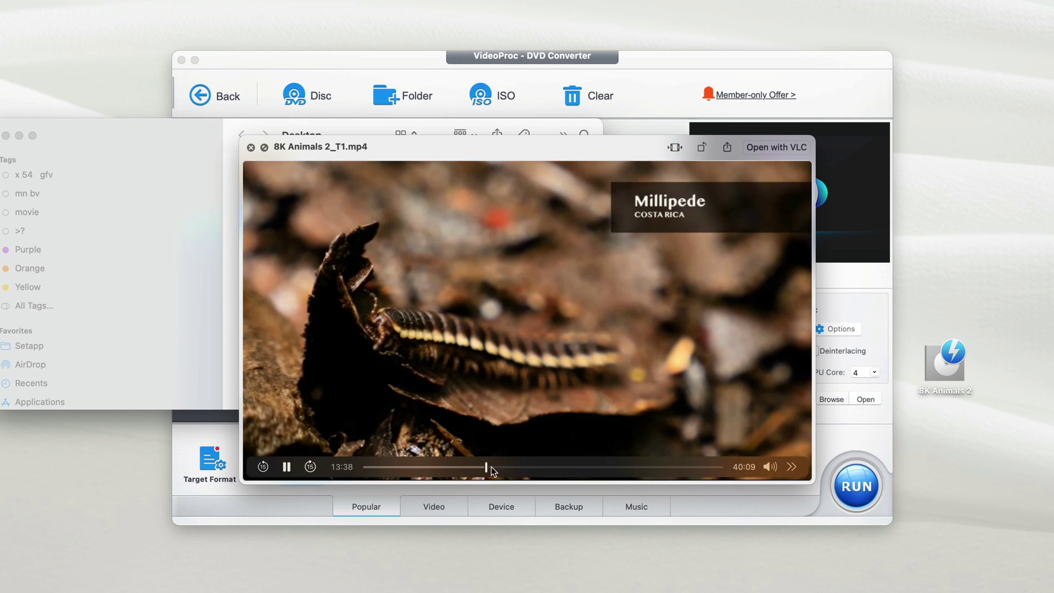
left_click(540, 465)
left_click(596, 466)
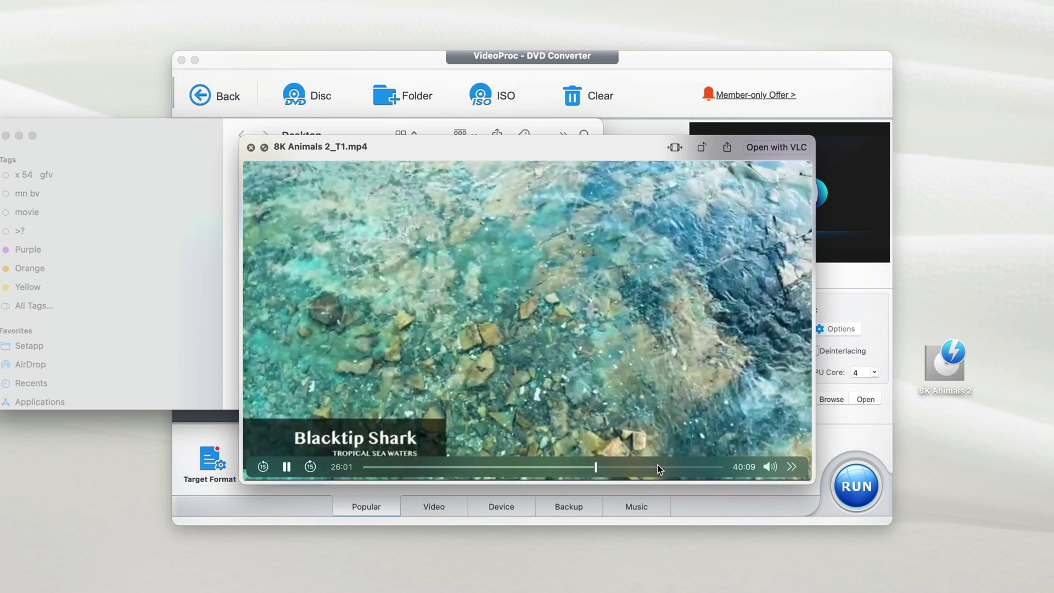
left_click(665, 465)
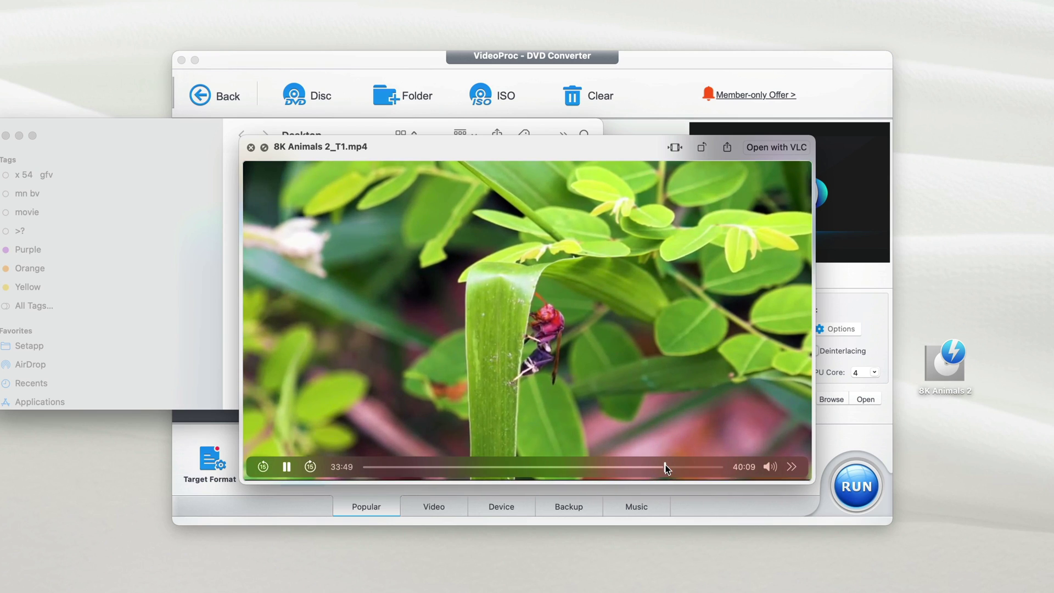
key("space")
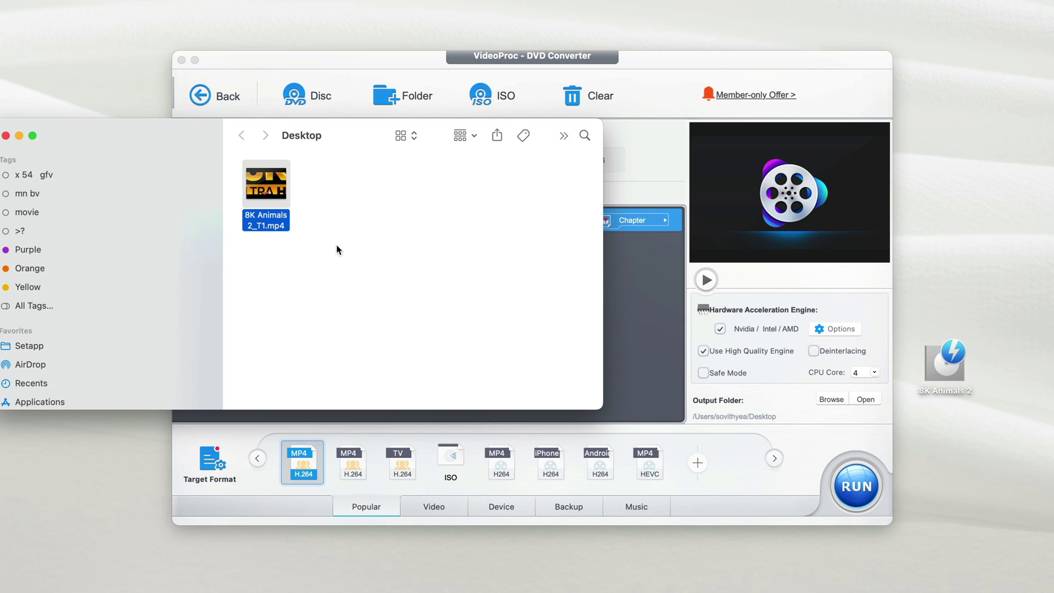